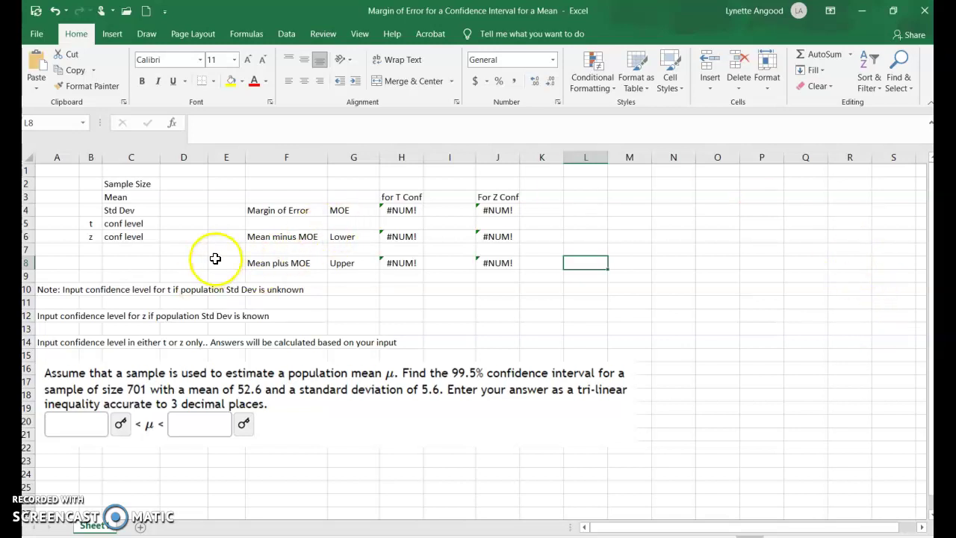
# - Enter the t confidence level 0.995 in D5
pyautogui.click(174, 224)
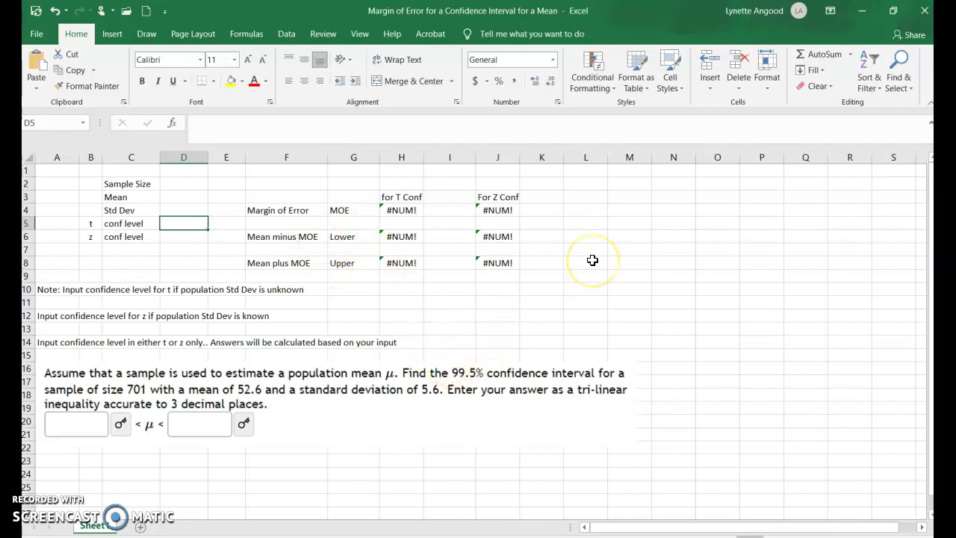
pyautogui.write('0.995')
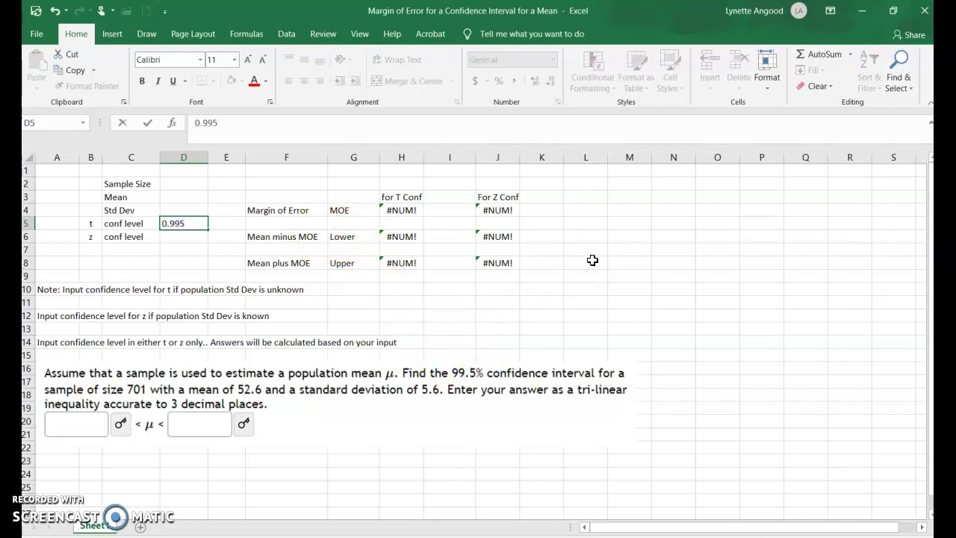
pyautogui.press('Return')
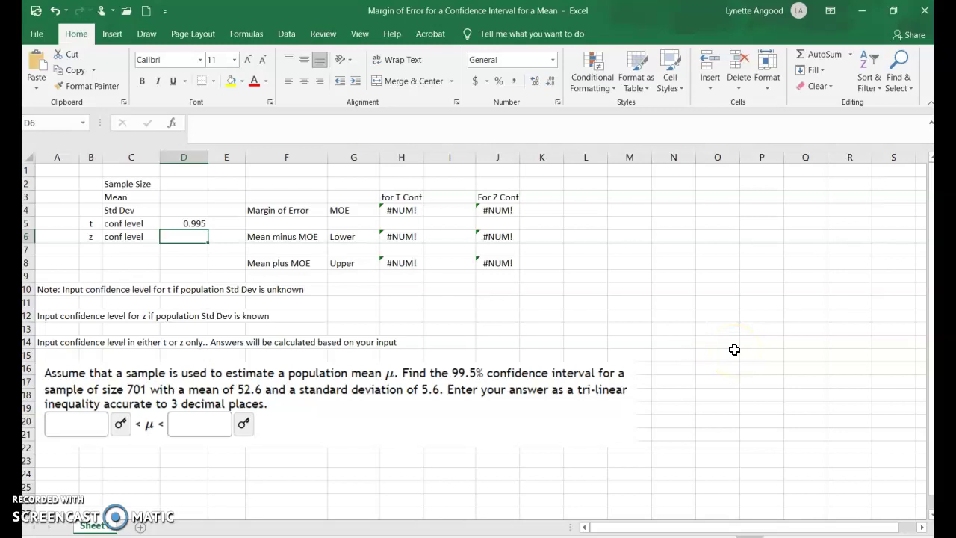
# - Enter sample size 701, mean 52.6 and standard deviation 5.6 in D2–D4
pyautogui.press('Up')
pyautogui.press('Up')
pyautogui.press('Up')
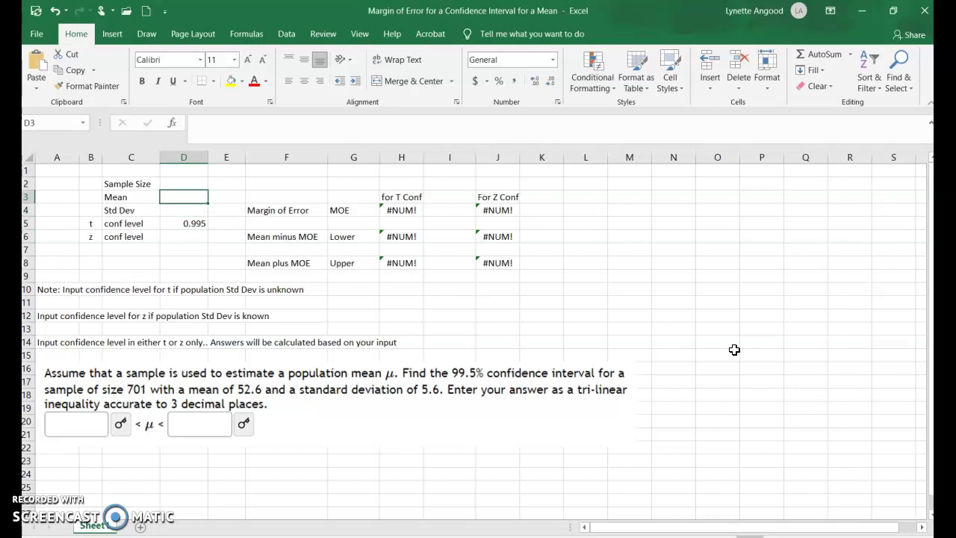
pyautogui.press('Up')
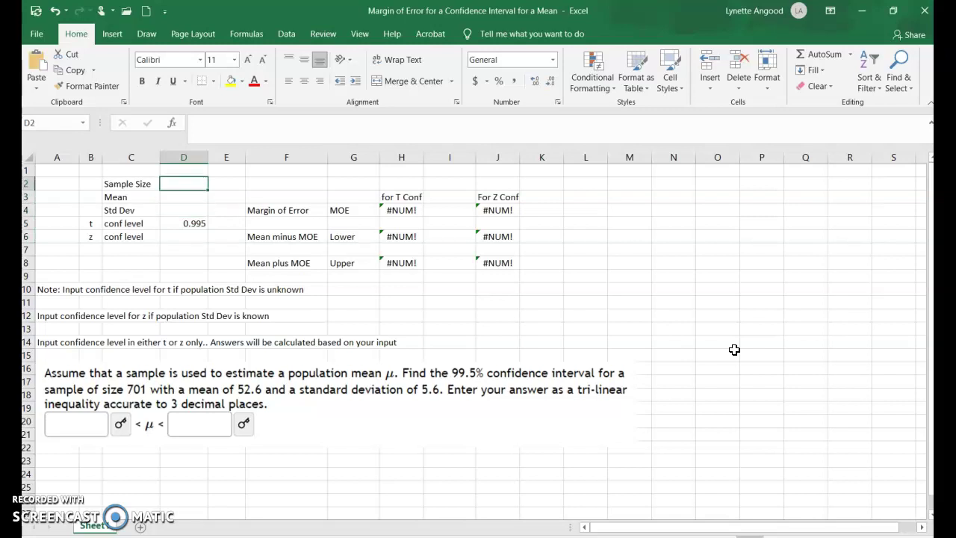
pyautogui.write('701')
pyautogui.press('Return')
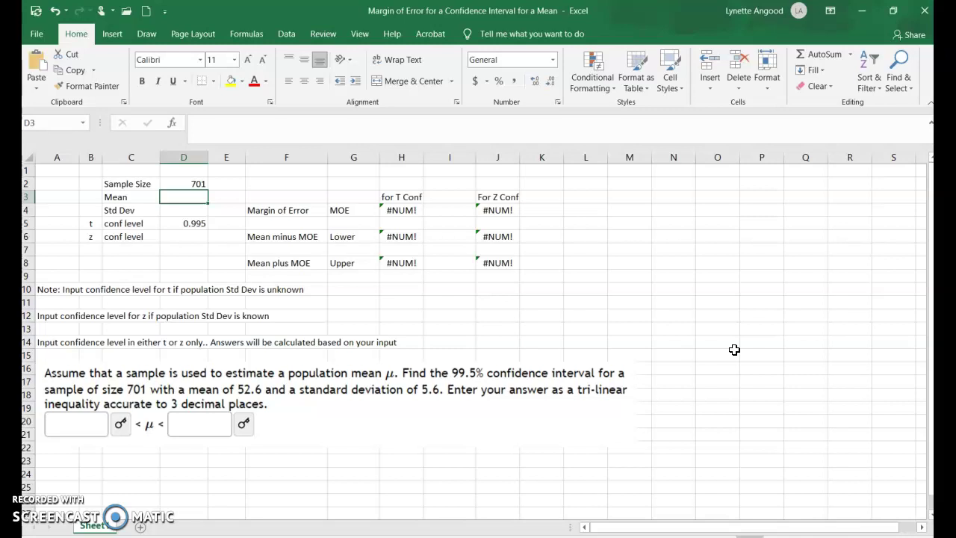
pyautogui.write('52.6')
pyautogui.press('Return')
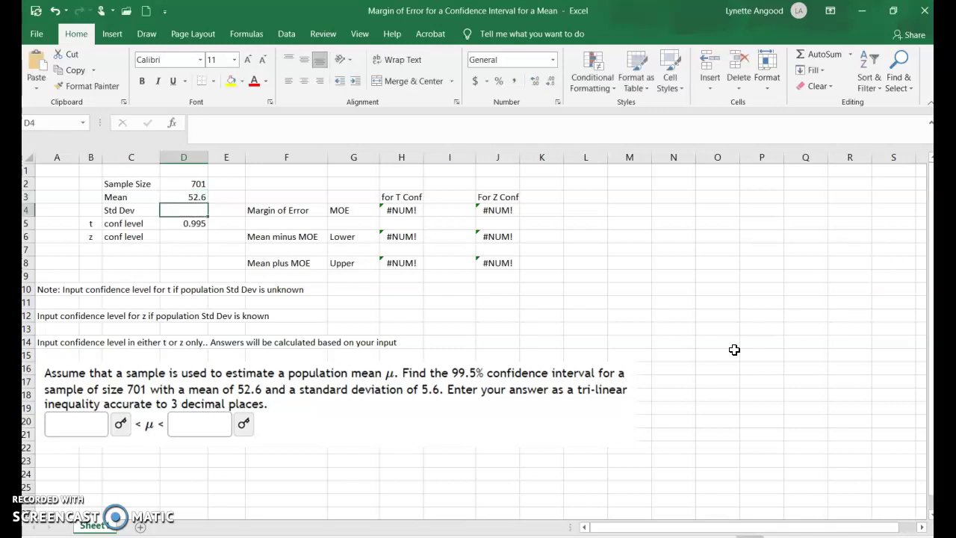
pyautogui.write('5.6')
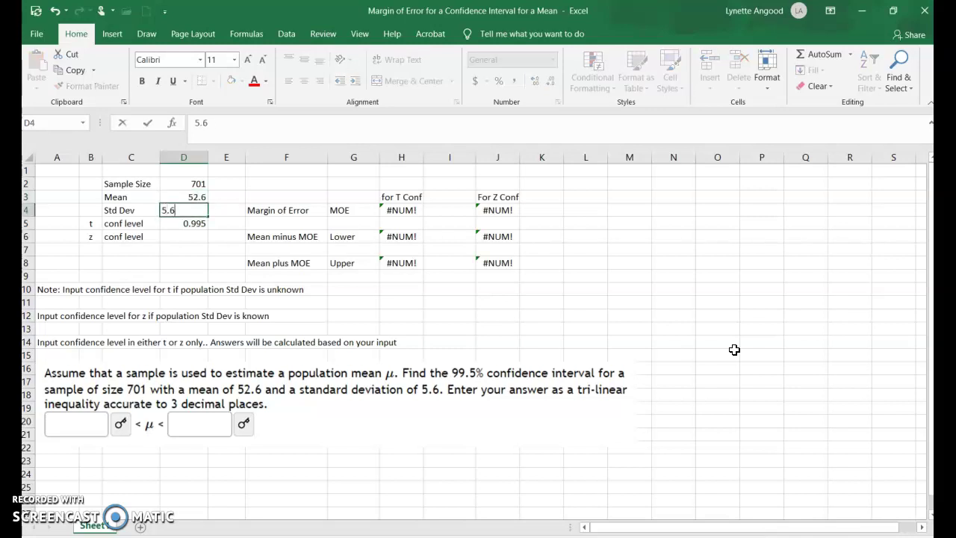
pyautogui.press('Return')
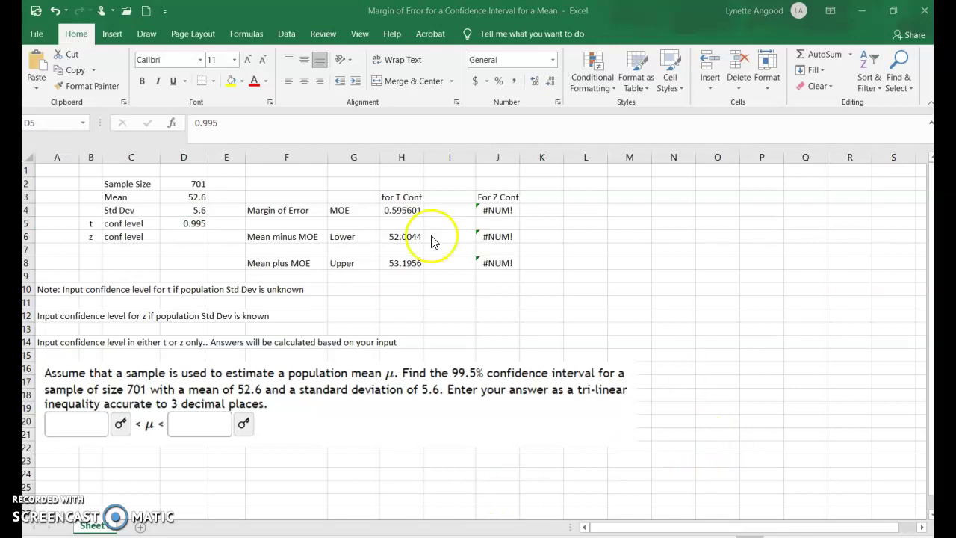
pyautogui.click(572, 231)
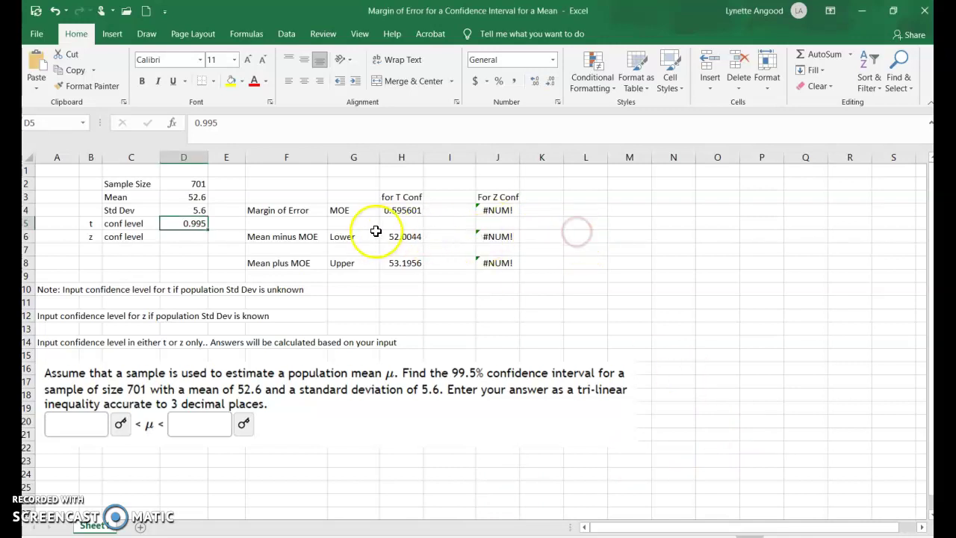
pyautogui.rightClick(407, 211)
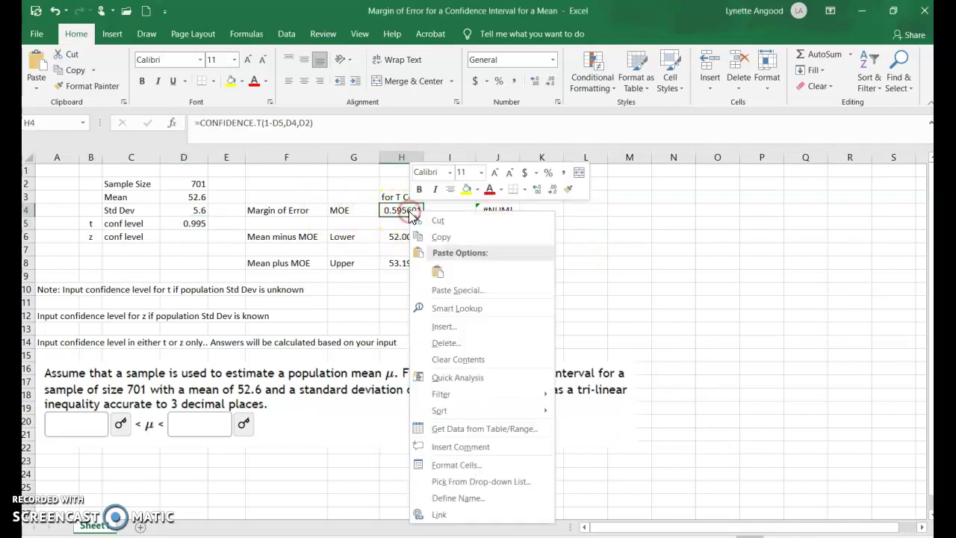
pyautogui.click(427, 210)
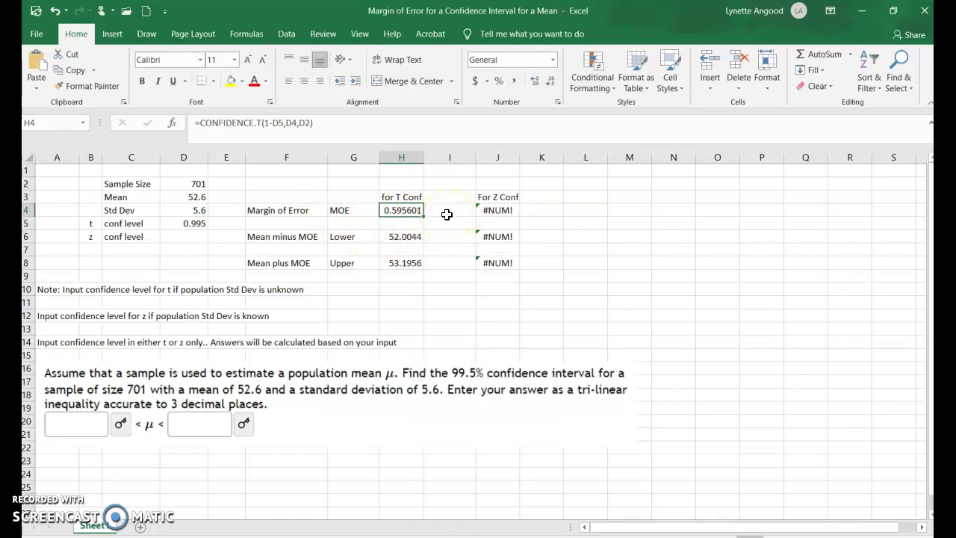
pyautogui.click(401, 236)
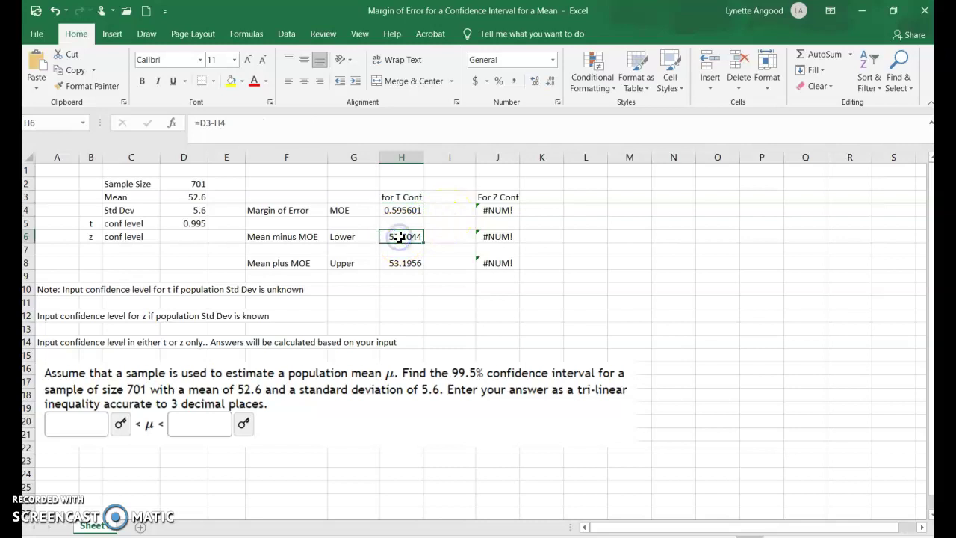
pyautogui.click(397, 263)
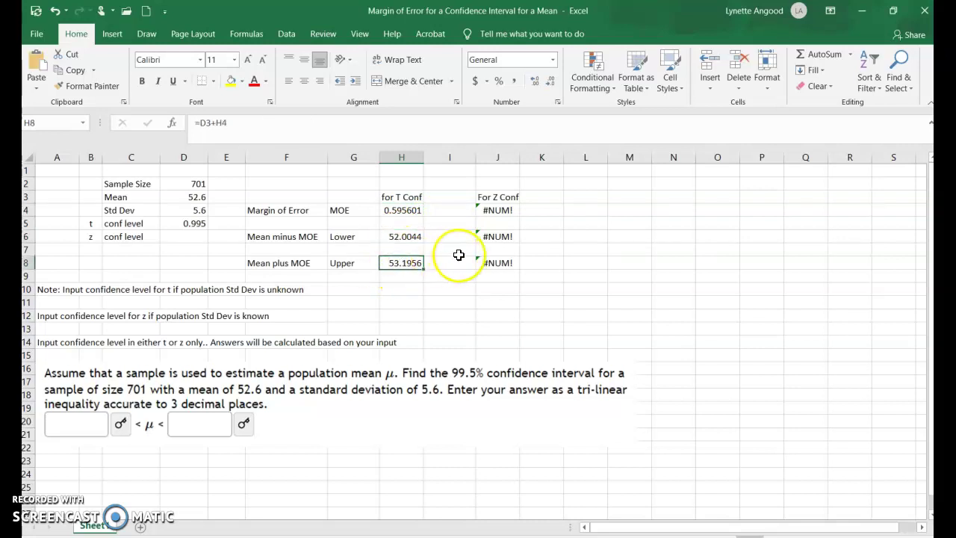
pyautogui.rightClick(70, 460)
pyautogui.click(224, 411)
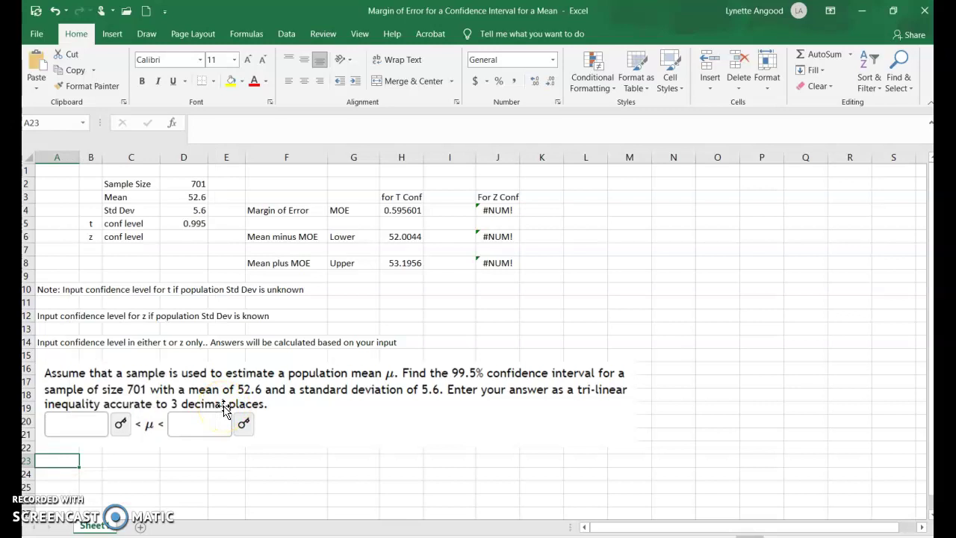
# - Record the rounded bounds 52.004 in A23 and 53.196 in D23
pyautogui.write('52.004')
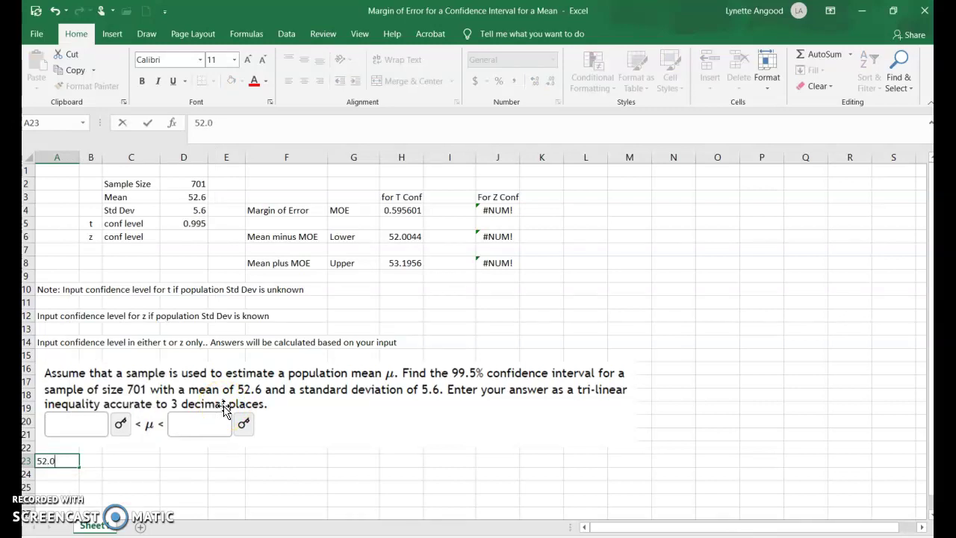
pyautogui.press('Tab')
pyautogui.press('Tab')
pyautogui.press('Tab')
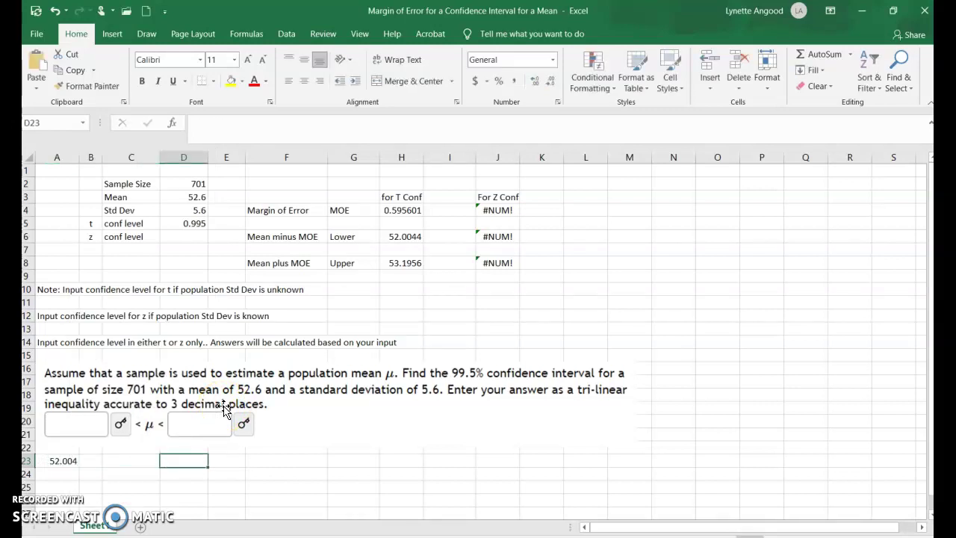
pyautogui.write('53.196')
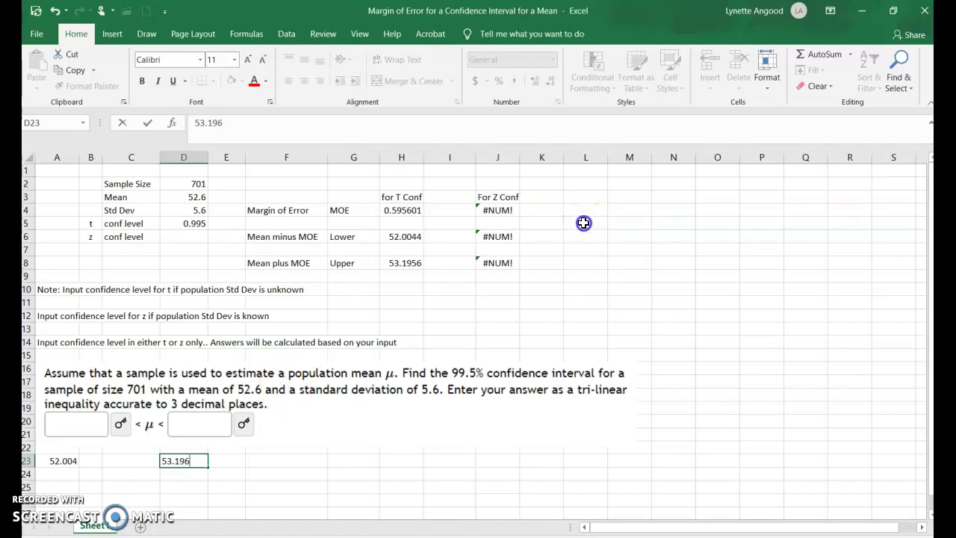
pyautogui.click(583, 222)
# - Write the interval (52.004,53.196) in L5 and the mean 52.6 in L6
pyautogui.write('(')
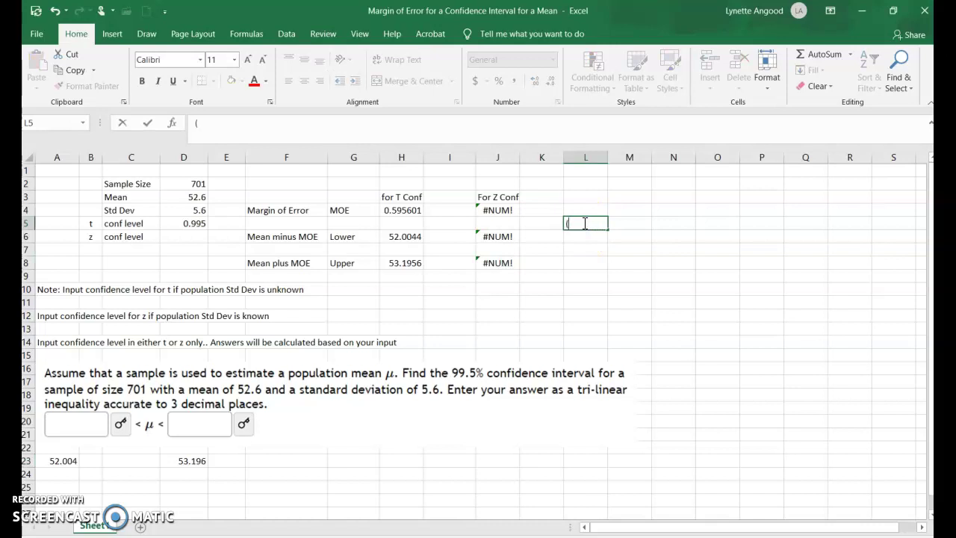
pyautogui.write('52.004,53.196)')
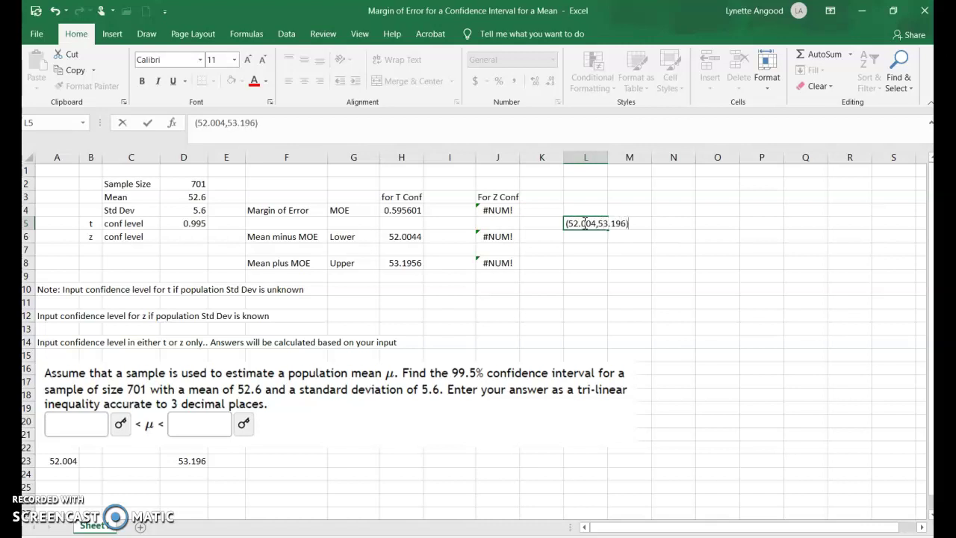
pyautogui.press('Return')
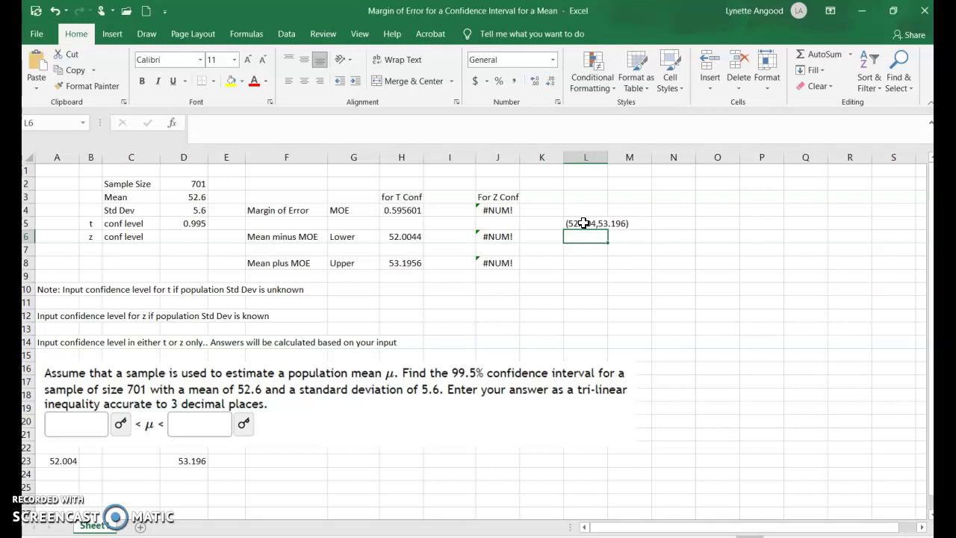
pyautogui.write('52.6')
pyautogui.hotkey('ctrl', 'Return')
# - Try '+/-' in M6, clear it after Excel's formula error, then type margin 0.596 in N6
pyautogui.press('Tab')
pyautogui.write('+/-')
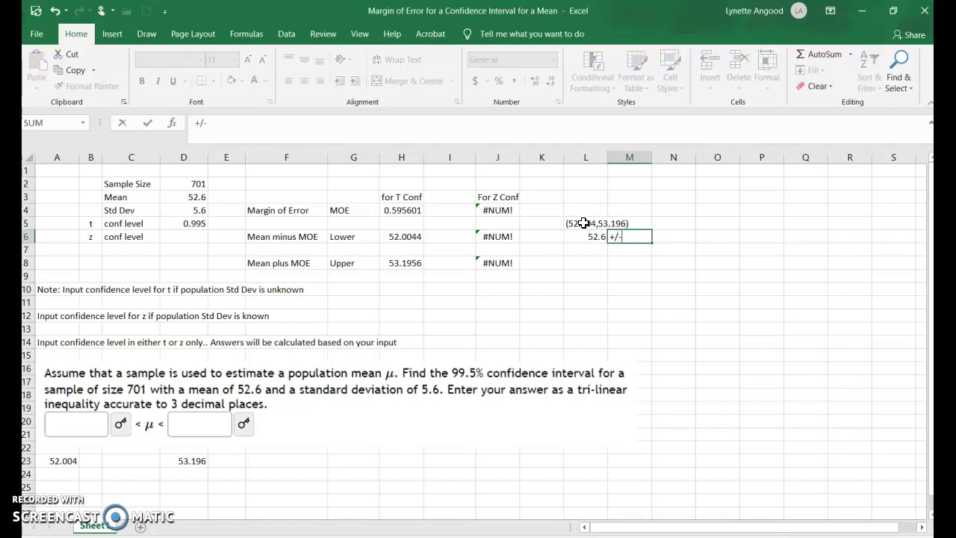
pyautogui.press('Return')
pyautogui.click(628, 227)
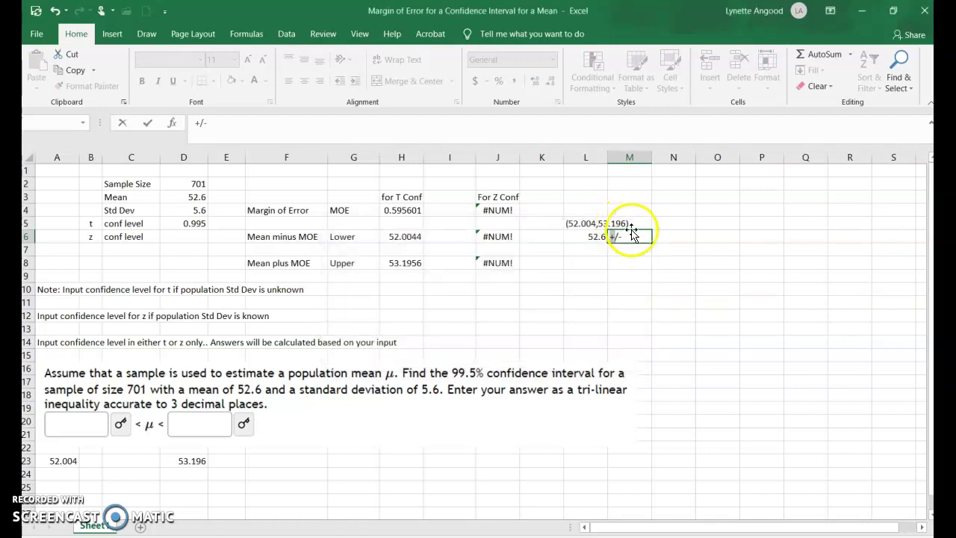
pyautogui.press('BackSpace')
pyautogui.press('BackSpace')
pyautogui.press('BackSpace')
pyautogui.press('Escape')
pyautogui.press('Right')
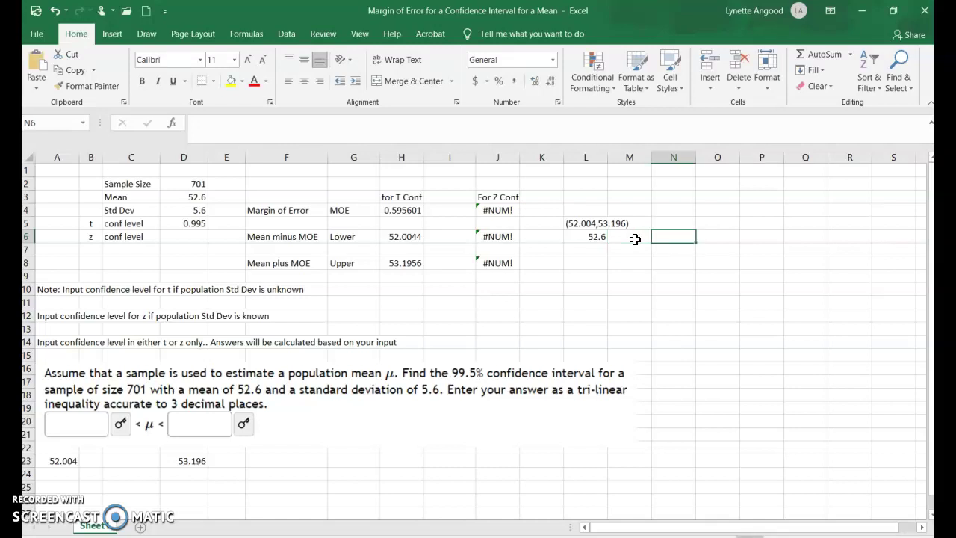
pyautogui.write('0.596')
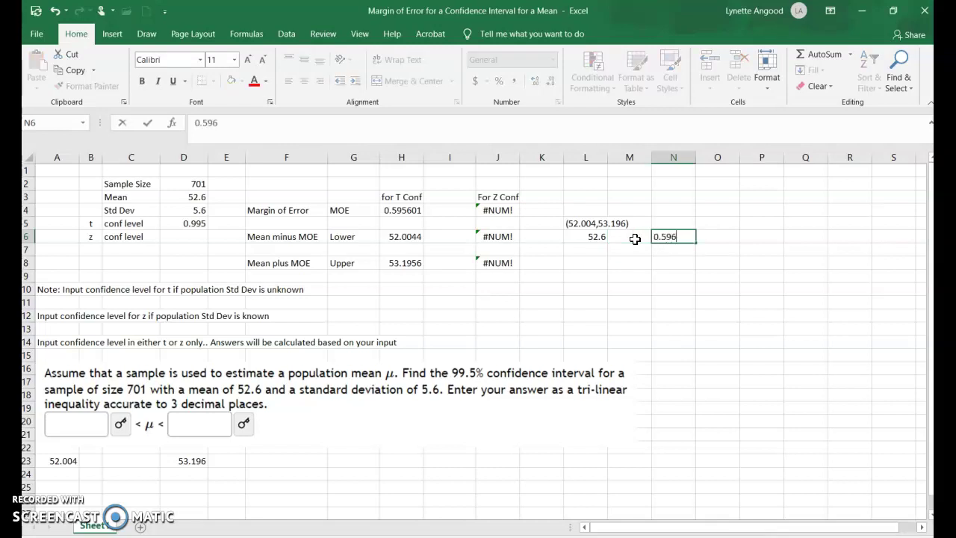